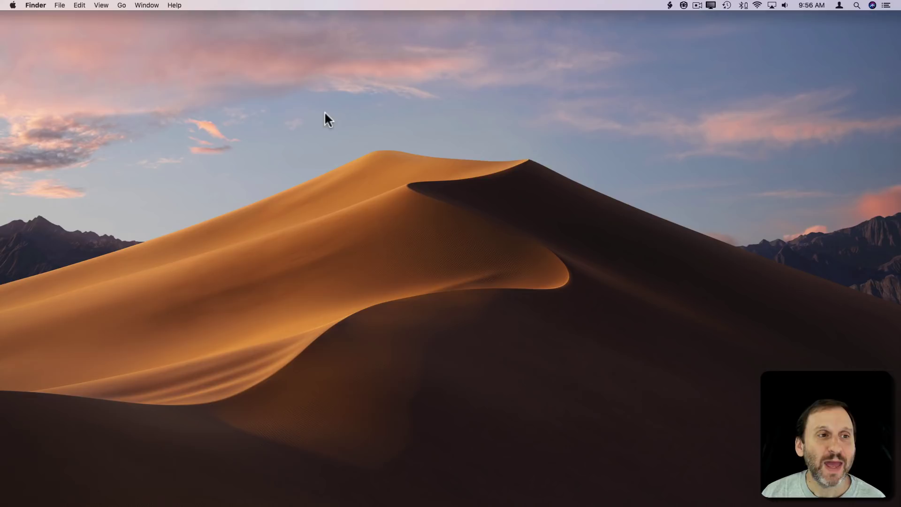
Step: Launch System Preferences from the Apple menu, reposition it up-left and show Displays
{"action": "left_click", "coordinate": [13, 5]}
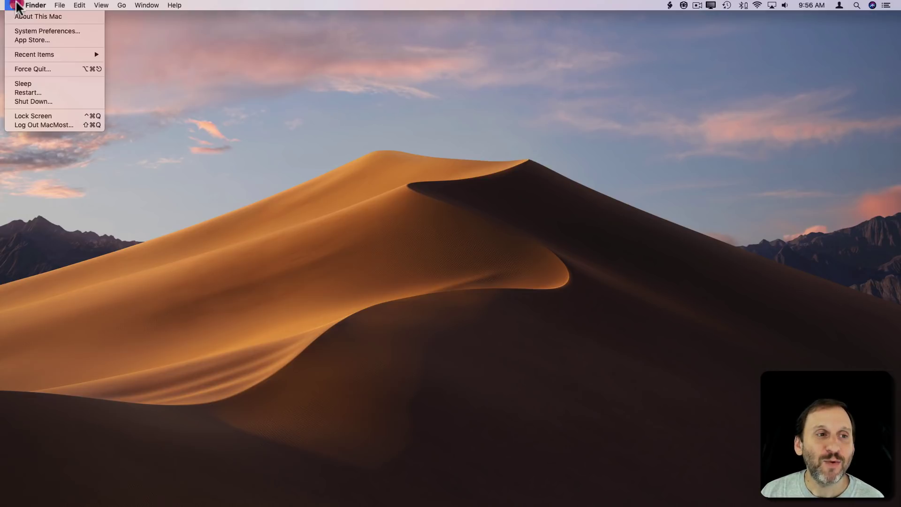
{"action": "left_click", "coordinate": [29, 32]}
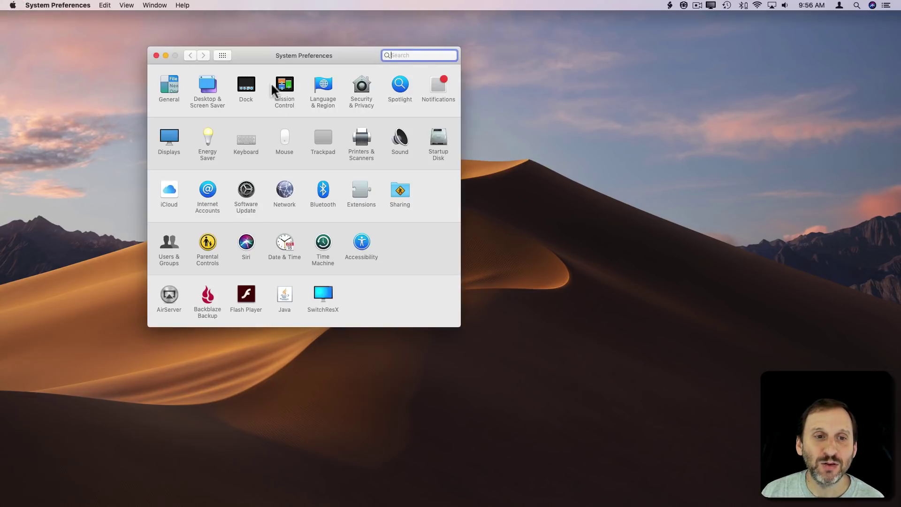
{"action": "left_click_drag", "start_coordinate": [270, 61], "coordinate": [154, 42]}
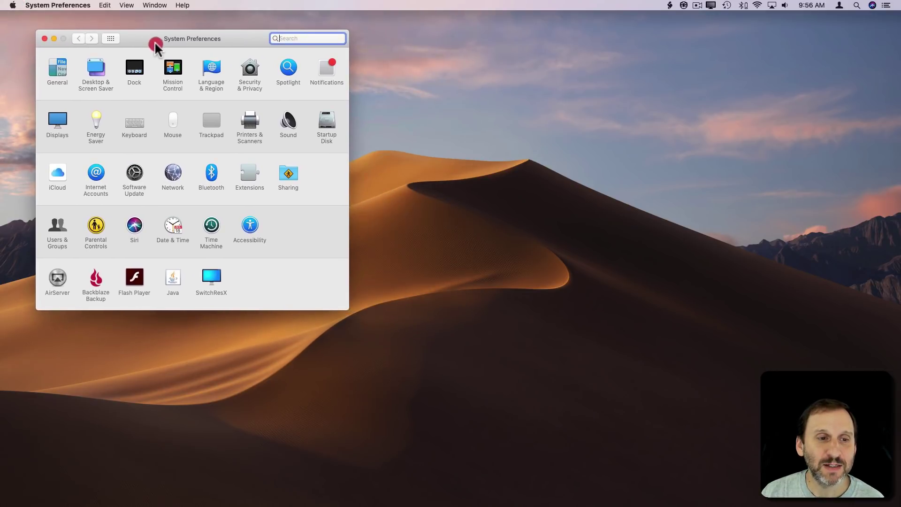
{"action": "left_click", "coordinate": [64, 120]}
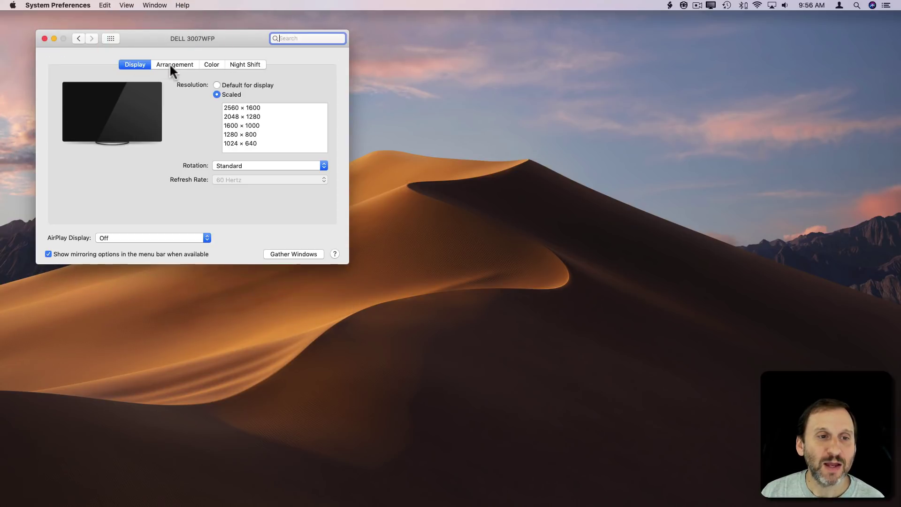
Step: In Arrangement, try top-aligning the centre display with the side displays, then restore bottom alignment
{"action": "left_click", "coordinate": [174, 65]}
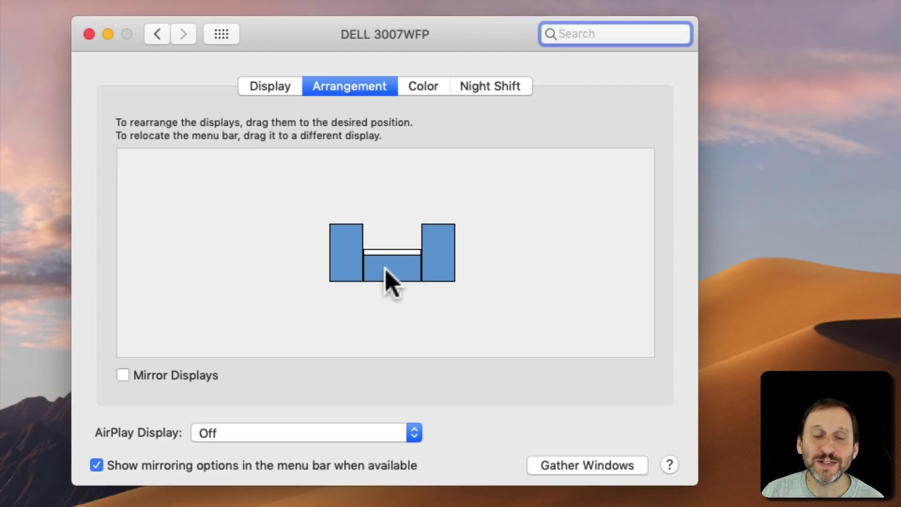
{"action": "left_click_drag", "start_coordinate": [386, 272], "coordinate": [385, 242]}
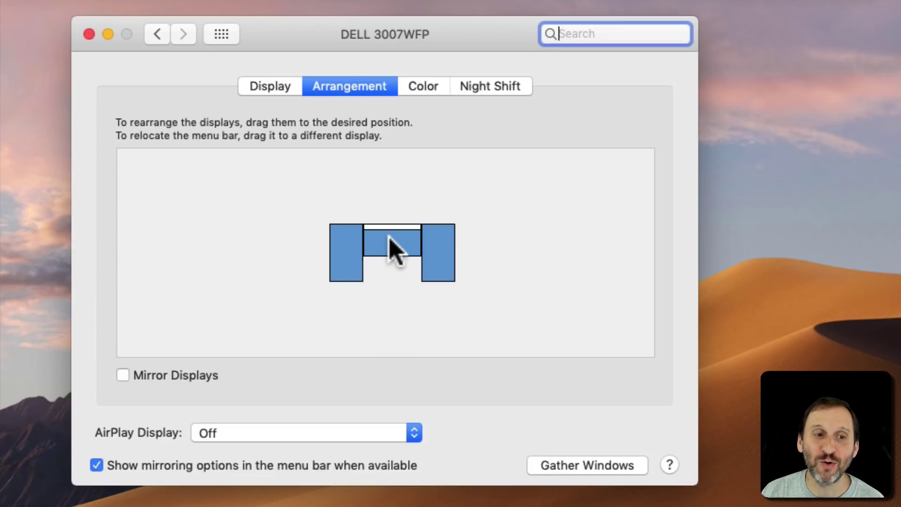
{"action": "mouse_move", "coordinate": [393, 245]}
{"action": "left_mouse_down"}
{"action": "mouse_move", "coordinate": [396, 269]}
{"action": "mouse_move", "coordinate": [435, 275]}
{"action": "mouse_move", "coordinate": [437, 262]}
{"action": "mouse_move", "coordinate": [309, 250]}
{"action": "mouse_move", "coordinate": [435, 259]}
{"action": "mouse_move", "coordinate": [303, 250]}
{"action": "mouse_move", "coordinate": [461, 268]}
{"action": "left_mouse_up"}
{"action": "left_click", "coordinate": [305, 252]}
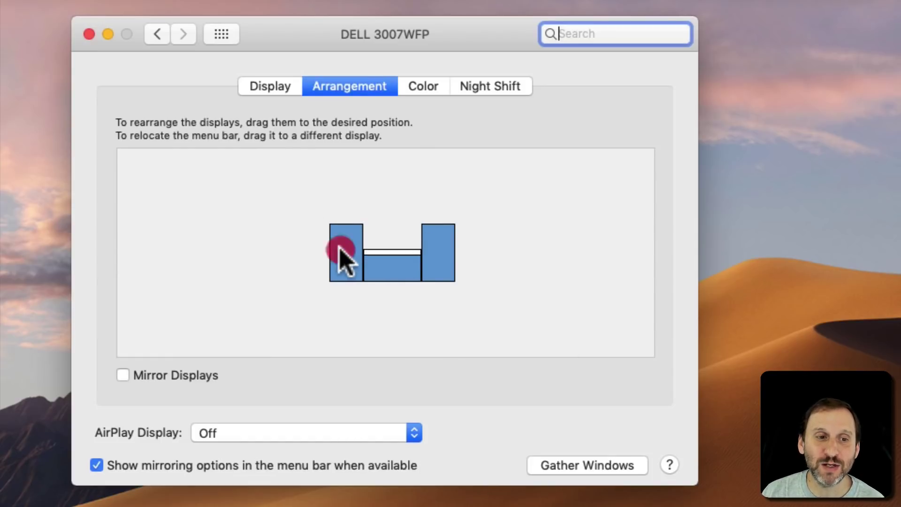
{"action": "mouse_move", "coordinate": [342, 252]}
{"action": "left_mouse_down"}
{"action": "mouse_move", "coordinate": [493, 246]}
{"action": "mouse_move", "coordinate": [336, 257]}
{"action": "left_mouse_up"}
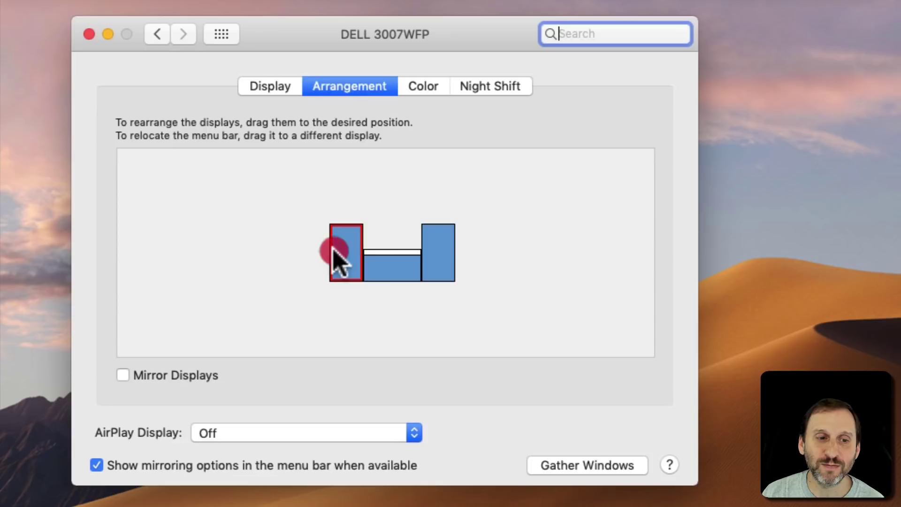
{"action": "left_click", "coordinate": [394, 264]}
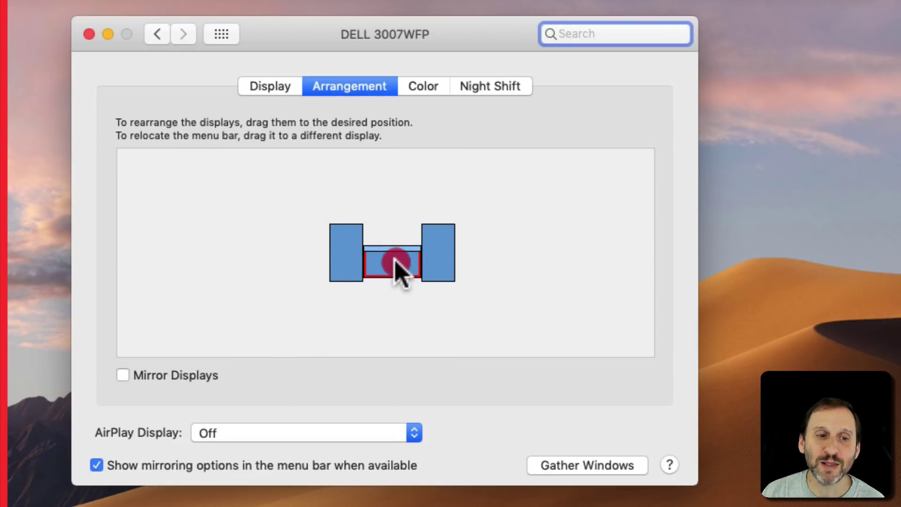
{"action": "left_click", "coordinate": [398, 266]}
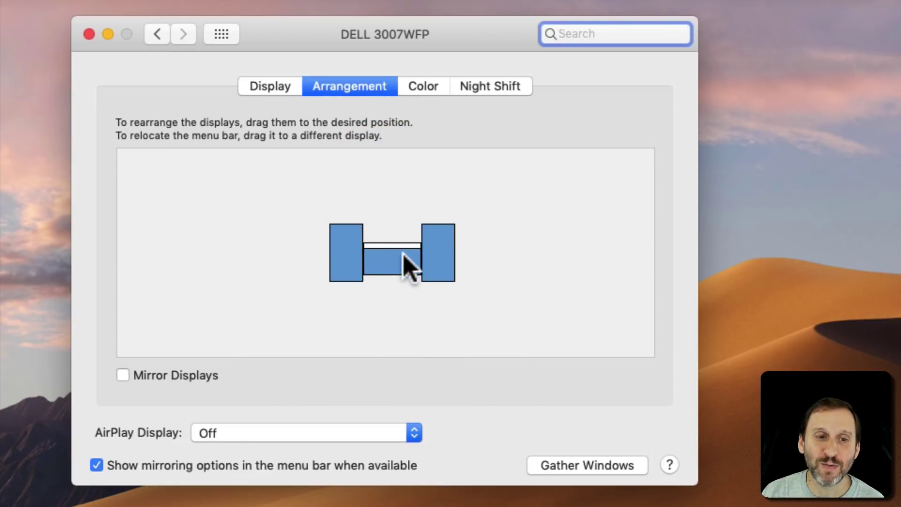
{"action": "left_click_drag", "start_coordinate": [393, 260], "coordinate": [394, 271]}
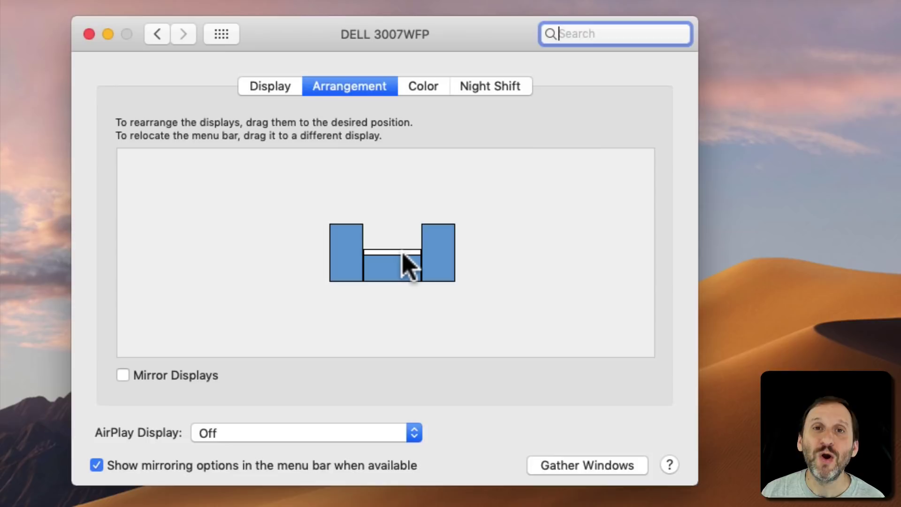
Step: Move the menu bar onto the left display, then put it back on the centre display
{"action": "mouse_move", "coordinate": [405, 253]}
{"action": "left_mouse_down"}
{"action": "mouse_move", "coordinate": [348, 243]}
{"action": "mouse_move", "coordinate": [440, 242]}
{"action": "mouse_move", "coordinate": [398, 271]}
{"action": "mouse_move", "coordinate": [405, 276]}
{"action": "mouse_move", "coordinate": [438, 243]}
{"action": "mouse_move", "coordinate": [409, 268]}
{"action": "mouse_move", "coordinate": [389, 264]}
{"action": "left_mouse_up"}
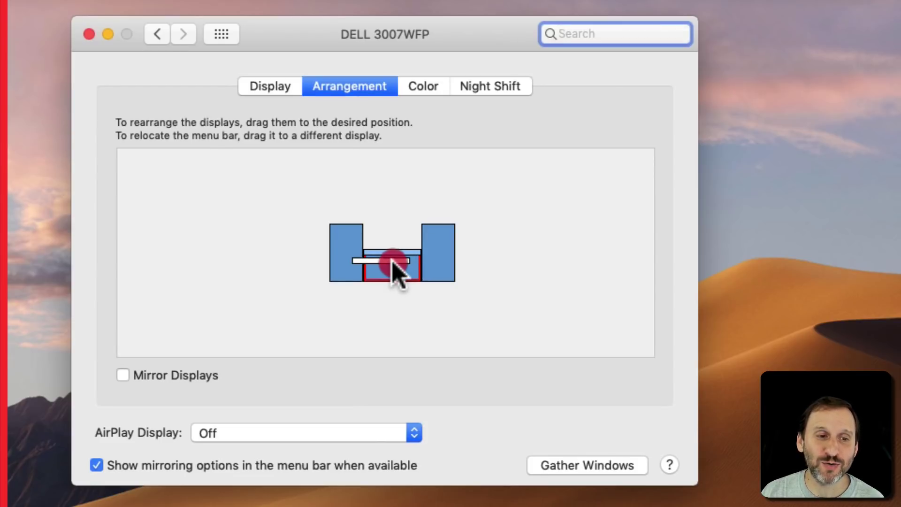
{"action": "mouse_move", "coordinate": [389, 264]}
{"action": "left_mouse_down"}
{"action": "mouse_move", "coordinate": [356, 245]}
{"action": "mouse_move", "coordinate": [414, 270]}
{"action": "left_mouse_up"}
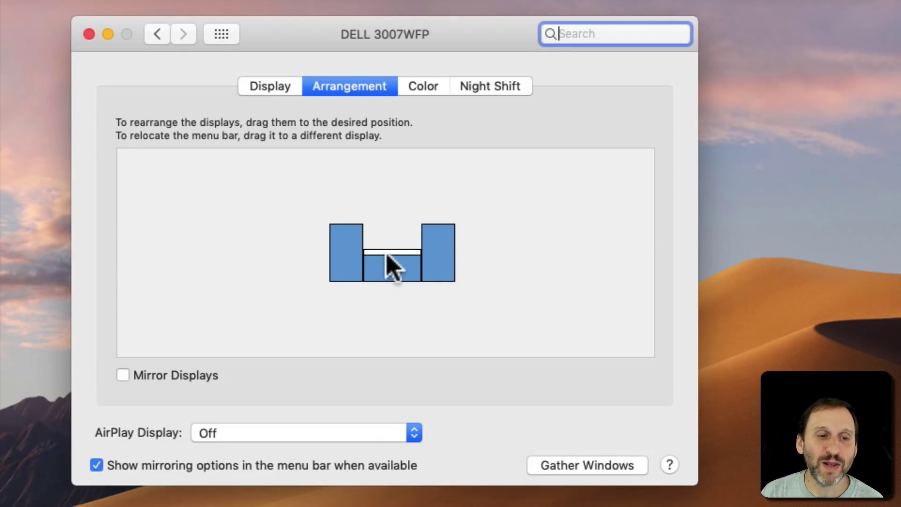
{"action": "left_click_drag", "start_coordinate": [392, 253], "coordinate": [411, 232]}
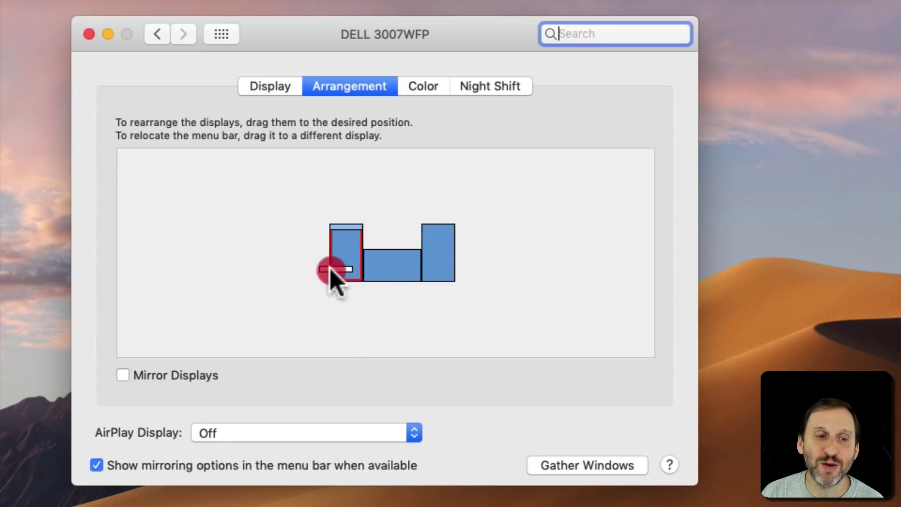
{"action": "mouse_move", "coordinate": [412, 233]}
{"action": "left_mouse_down"}
{"action": "mouse_move", "coordinate": [396, 269]}
{"action": "mouse_move", "coordinate": [396, 257]}
{"action": "mouse_move", "coordinate": [400, 278]}
{"action": "left_mouse_up"}
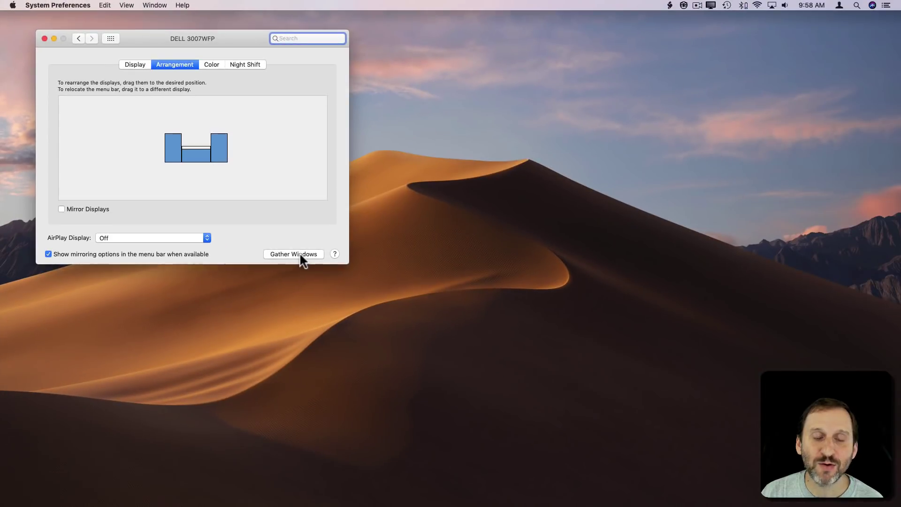
Step: Gather all display windows onto the main screen and spread them apart
{"action": "left_click", "coordinate": [300, 254]}
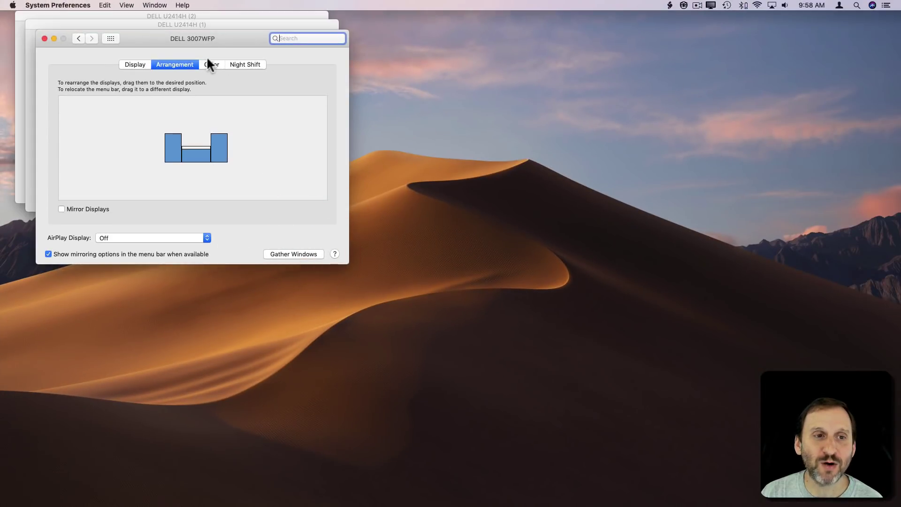
{"action": "left_click_drag", "start_coordinate": [206, 38], "coordinate": [537, 87]}
{"action": "left_click_drag", "start_coordinate": [212, 24], "coordinate": [208, 249]}
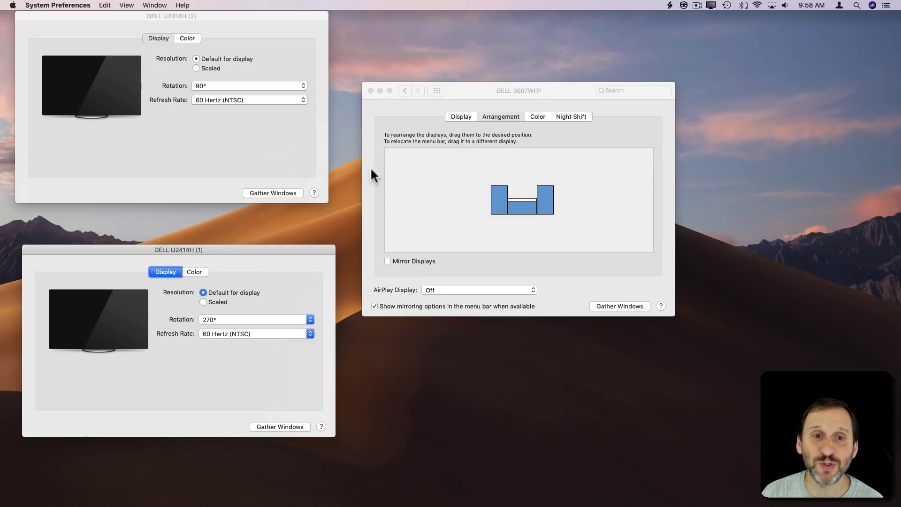
{"action": "left_click", "coordinate": [465, 90]}
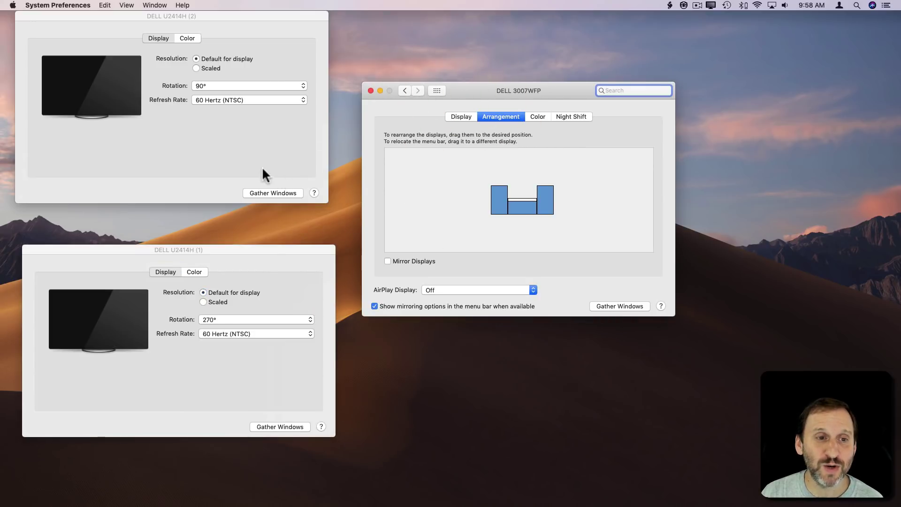
Step: Check the DELL U2414H (2) rotation setting and keep it at 90°
{"action": "left_click", "coordinate": [202, 84]}
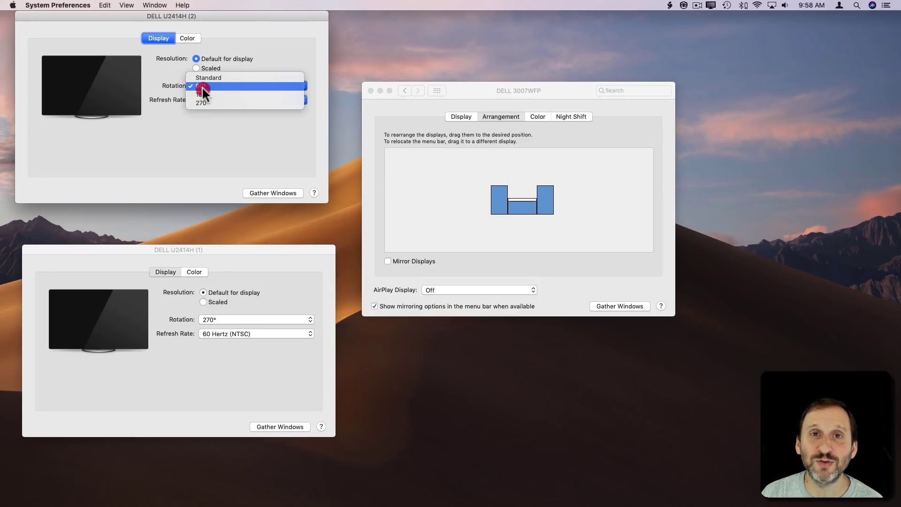
{"action": "left_click", "coordinate": [176, 87]}
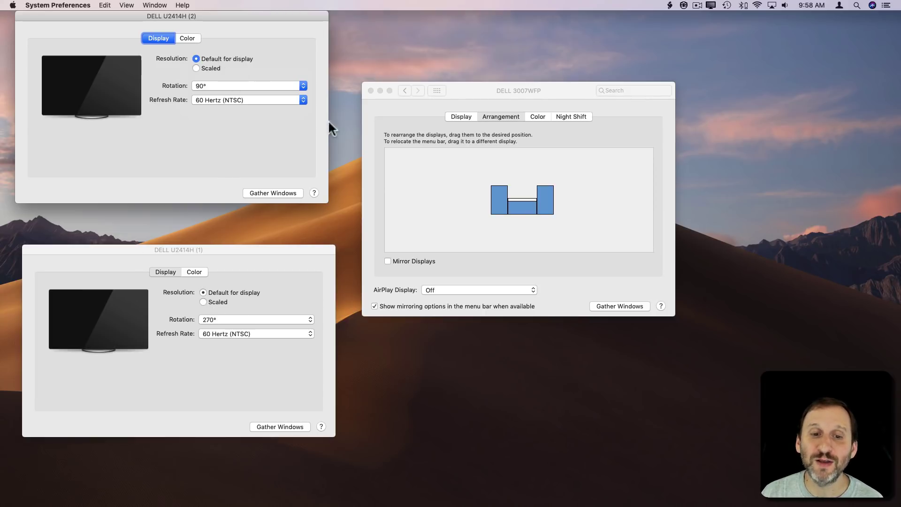
{"action": "left_click", "coordinate": [459, 116]}
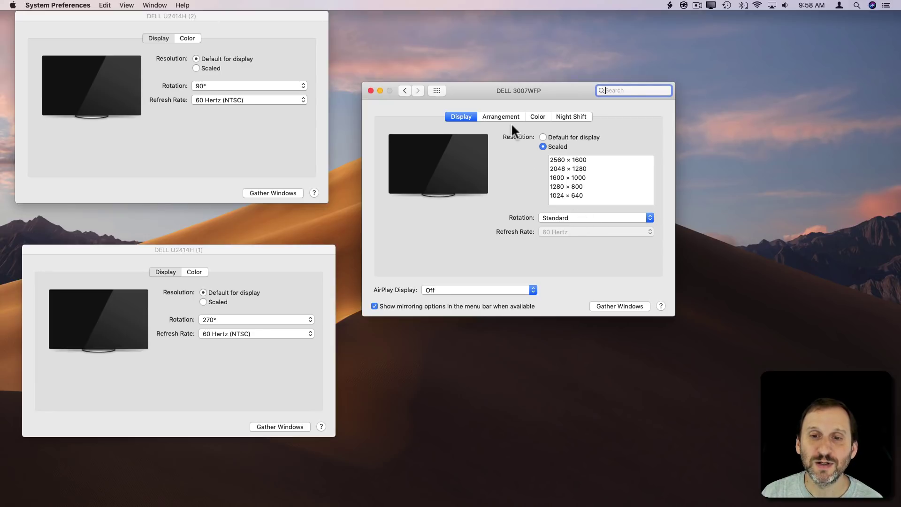
{"action": "left_click", "coordinate": [500, 116]}
{"action": "left_click", "coordinate": [187, 38]}
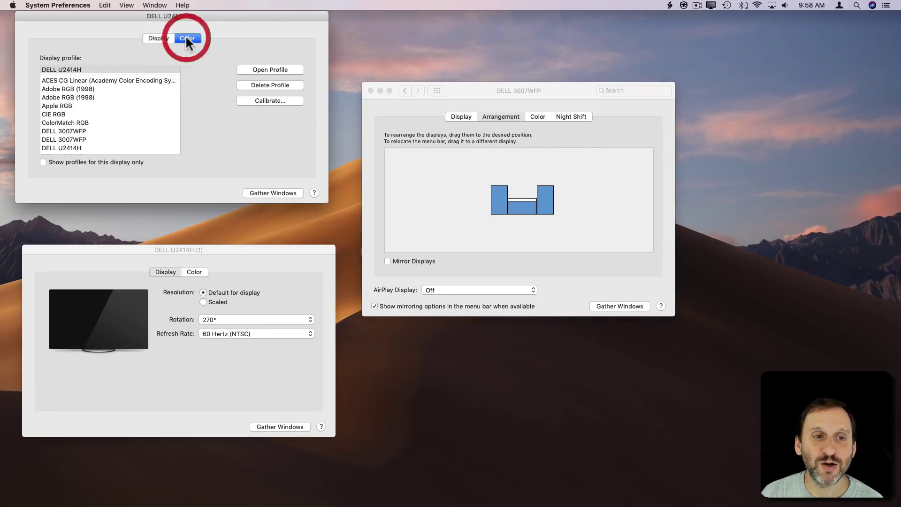
{"action": "left_click", "coordinate": [194, 272]}
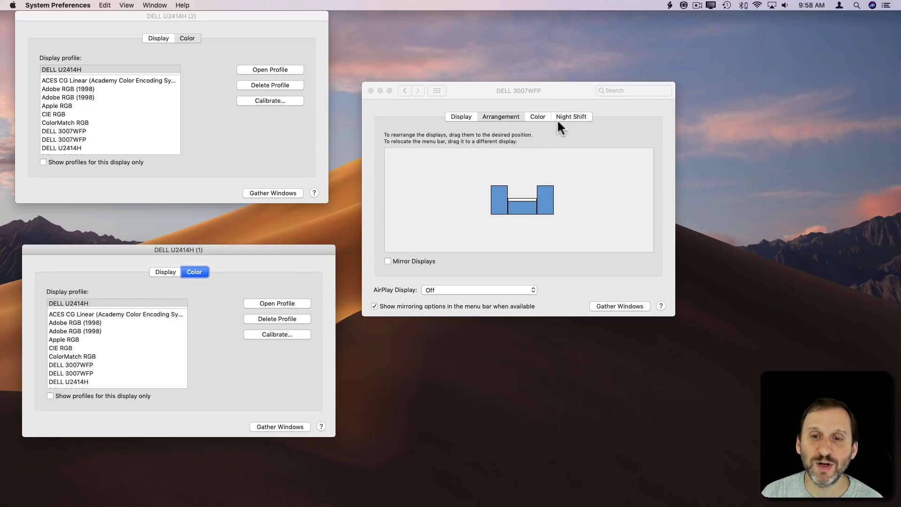
{"action": "left_click", "coordinate": [537, 116]}
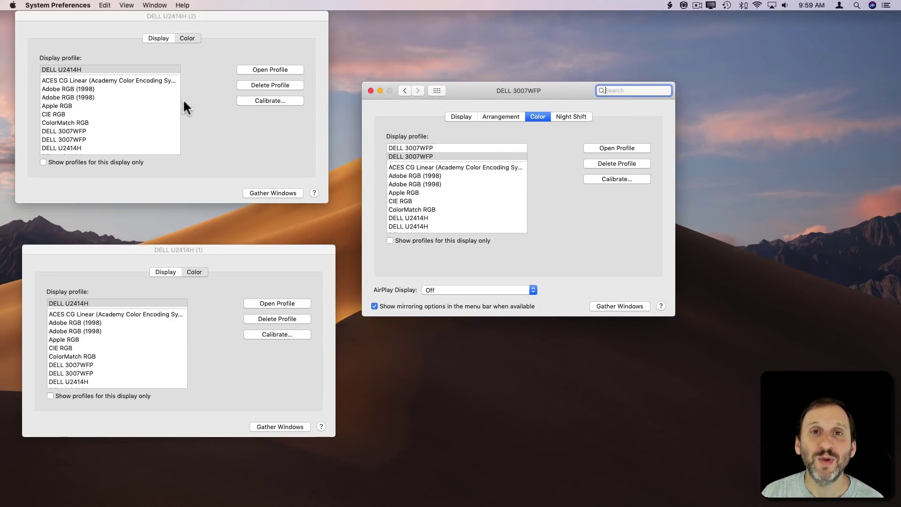
{"action": "left_click", "coordinate": [160, 39]}
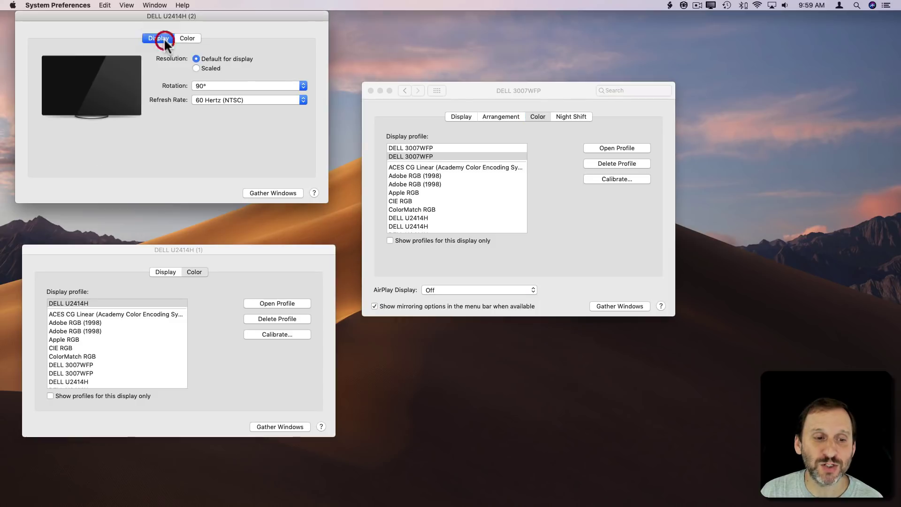
{"action": "left_click", "coordinate": [166, 272]}
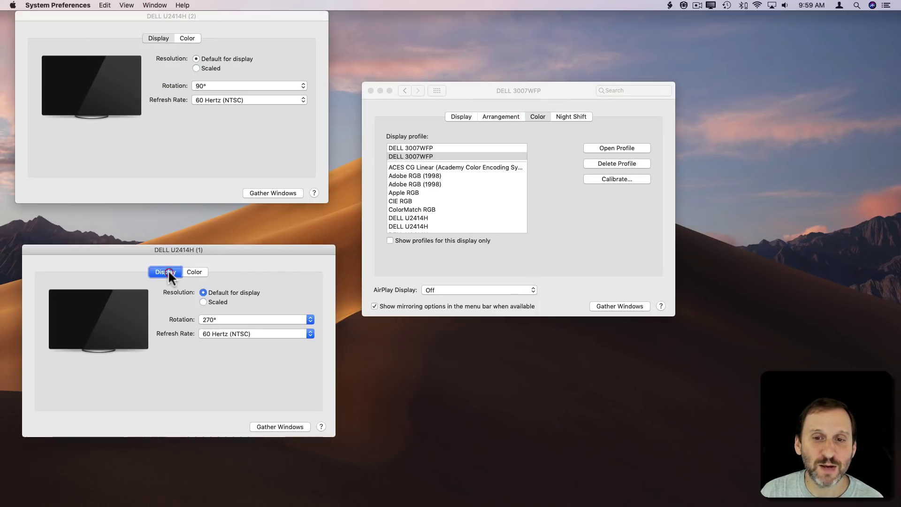
{"action": "left_click", "coordinate": [461, 116]}
{"action": "left_click", "coordinate": [500, 116]}
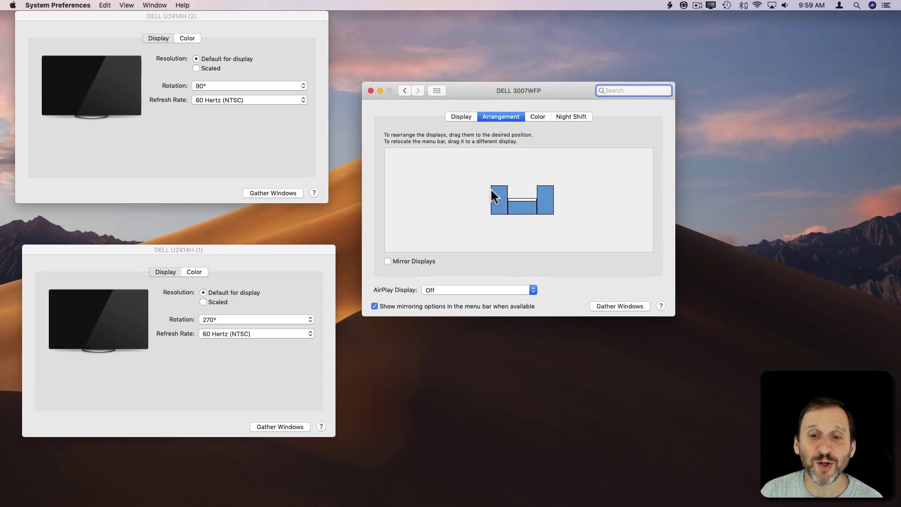
{"action": "left_click", "coordinate": [525, 205]}
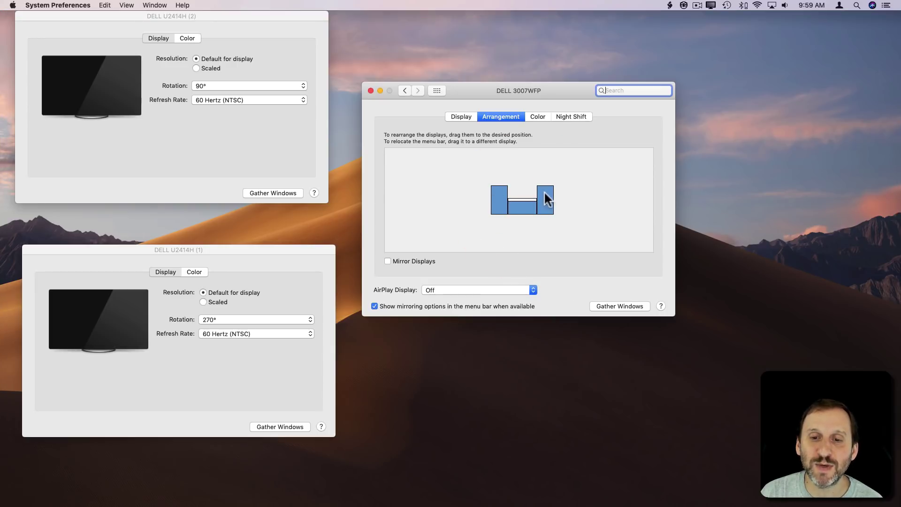
{"action": "left_click", "coordinate": [464, 179]}
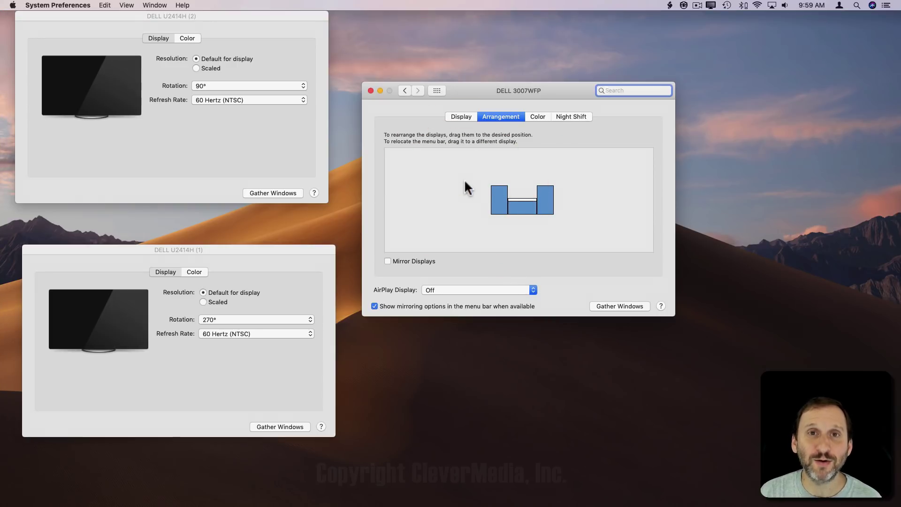